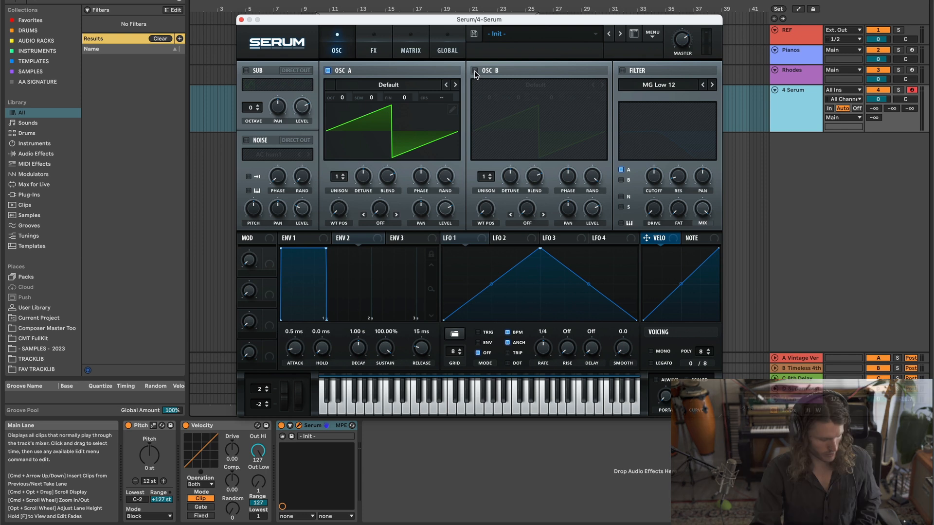
Enable oscillator B, set its unison to 7 voices and raise its detune slightly.
left_click(475, 71)
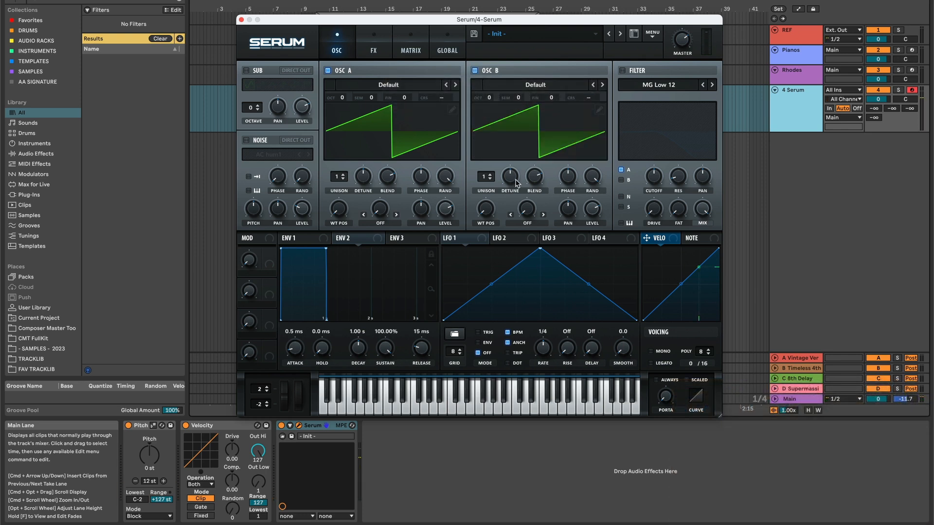
left_click(488, 173)
left_click_drag(492, 152, 491, 132)
left_click_drag(510, 178, 513, 174)
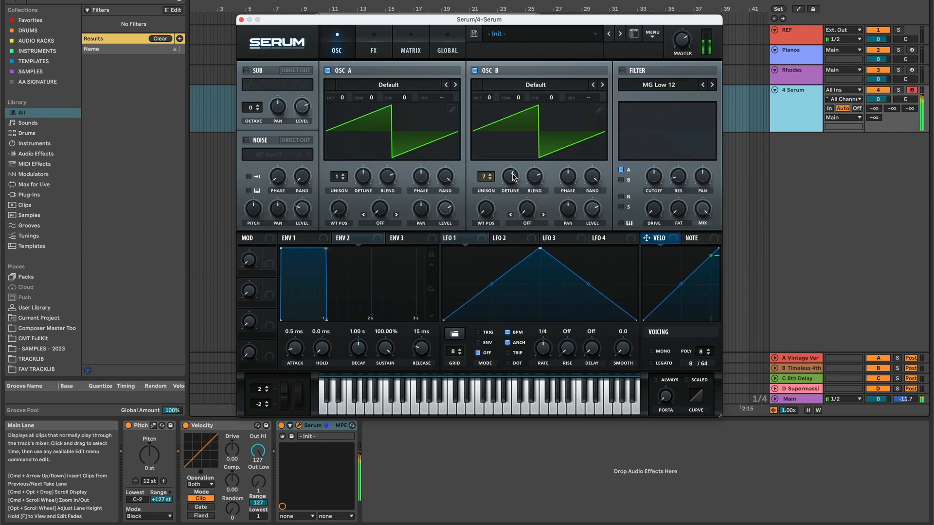
Add a distortion effect and set its type to Diode 1.
left_click(374, 46)
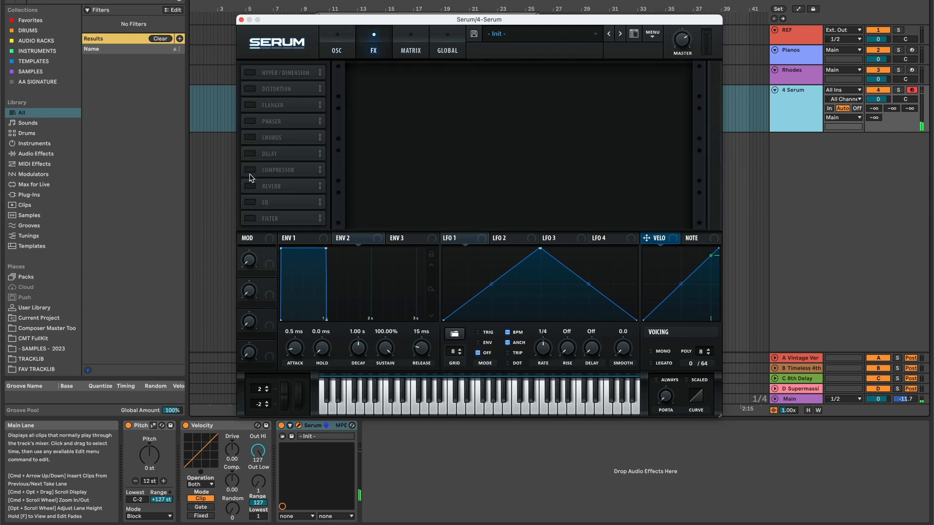
left_click(250, 89)
left_click(420, 82)
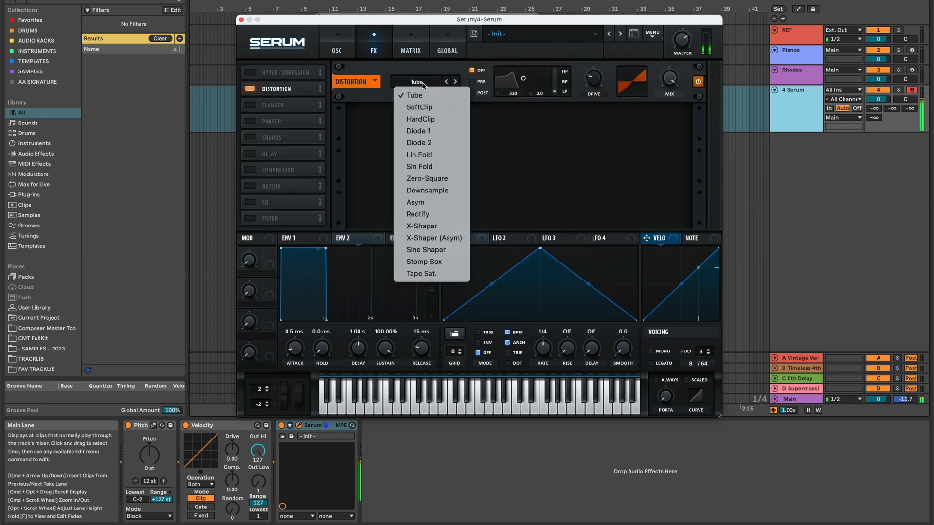
left_click(427, 131)
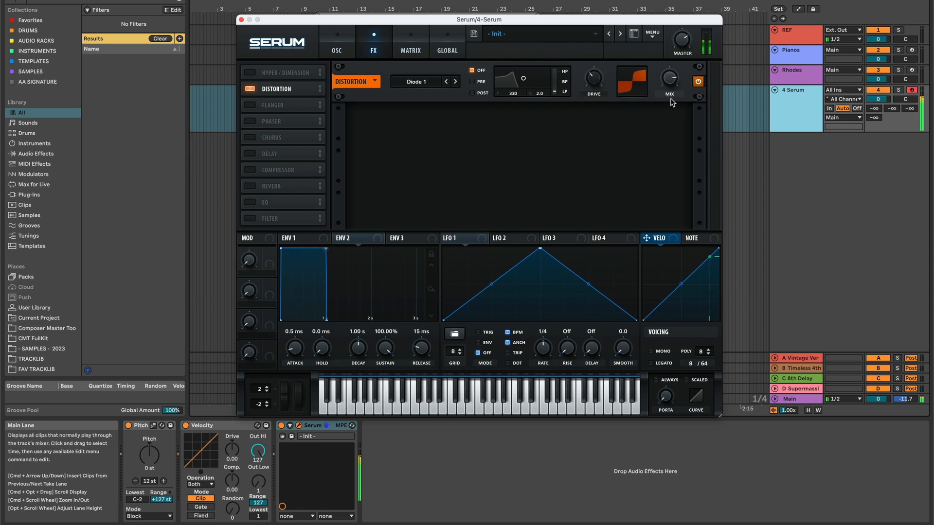
Shape Env 2 with a 1.25 s decay and 0% sustain, and assign it to the fine pitch of oscillators A and B at 100.
left_click(347, 49)
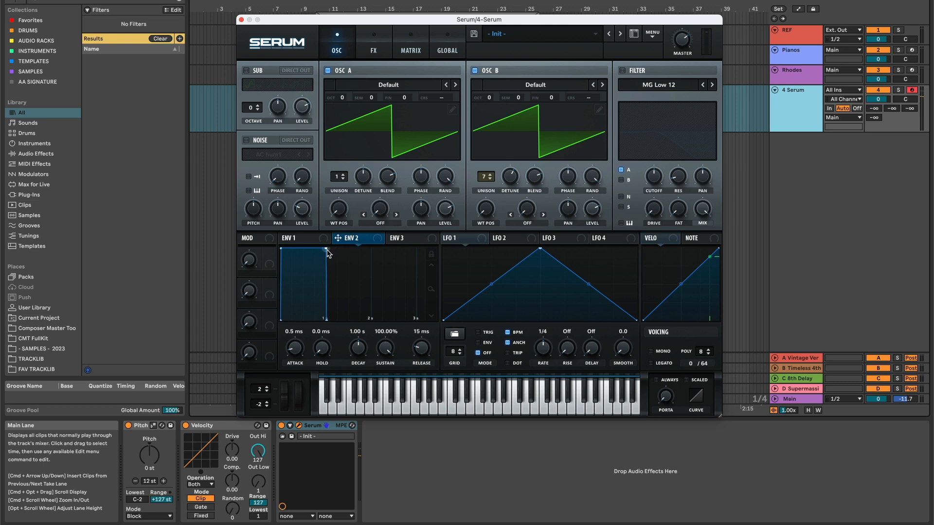
left_click_drag(326, 249, 339, 328)
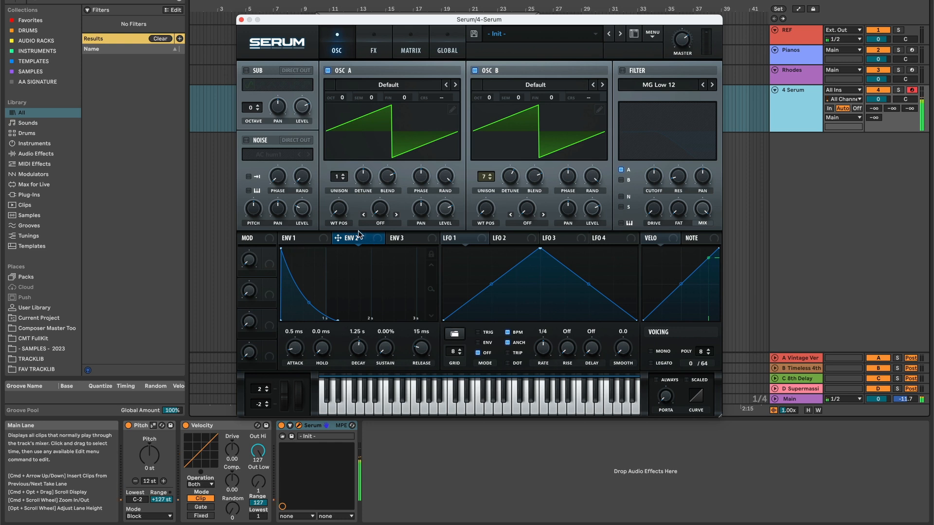
left_click_drag(356, 245, 384, 197)
left_click_drag(353, 240, 559, 33)
Enable the MG Low 12 filter with oscillator B routed through it, raise the cutoff, and assign Env 2 to the cutoff.
left_click(621, 180)
left_click(622, 70)
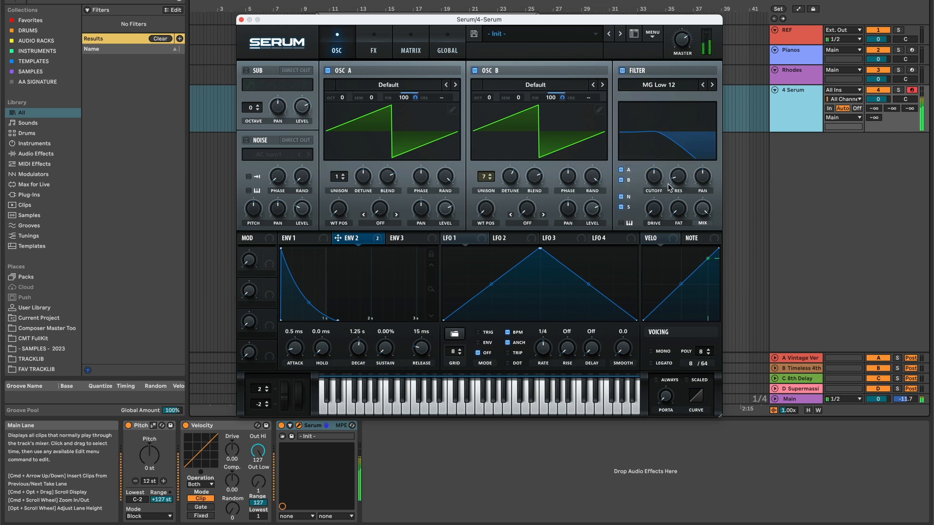
left_click_drag(645, 137, 661, 137)
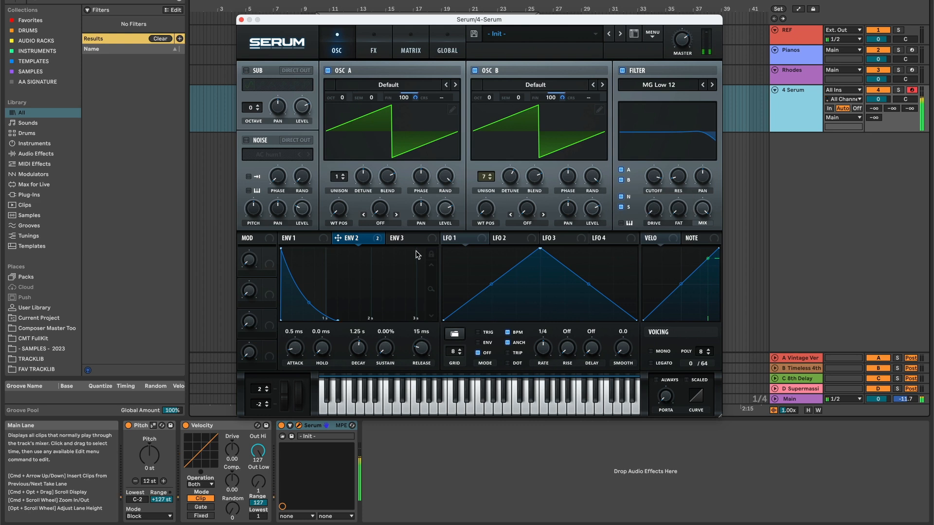
left_click_drag(360, 244, 656, 172)
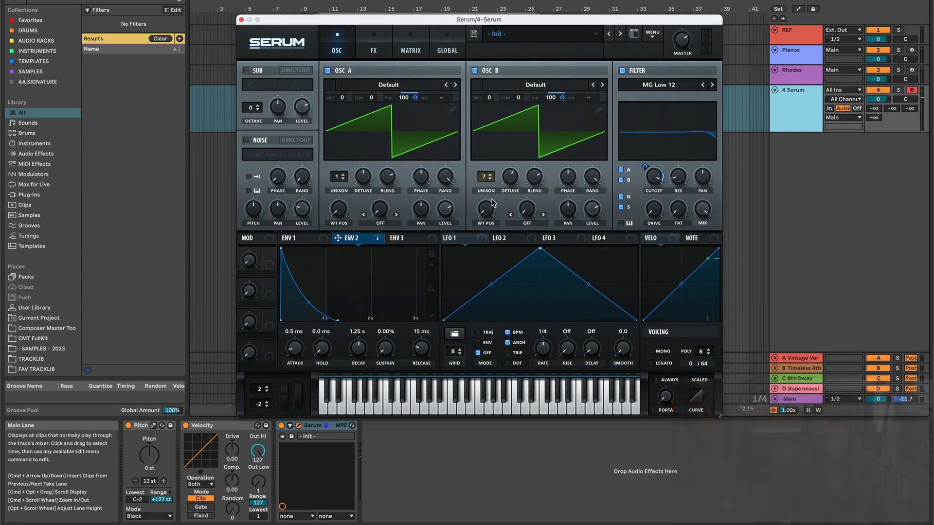
Load the 4088 wavetable into oscillator B.
left_click(602, 86)
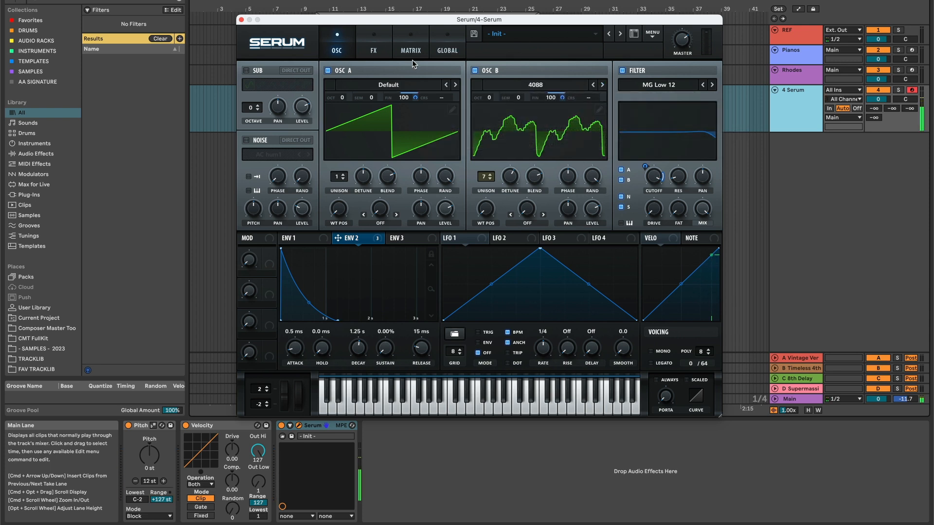
Add delay and reverb effects, setting the delay's filter to 684 with width 2.6 and adjusting the reverb's high cut.
left_click(360, 44)
left_click(250, 154)
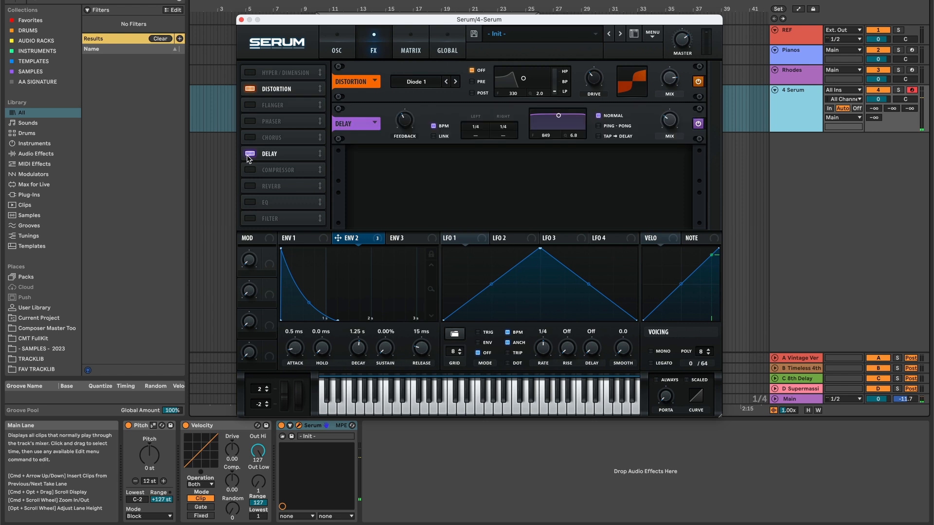
left_click(250, 187)
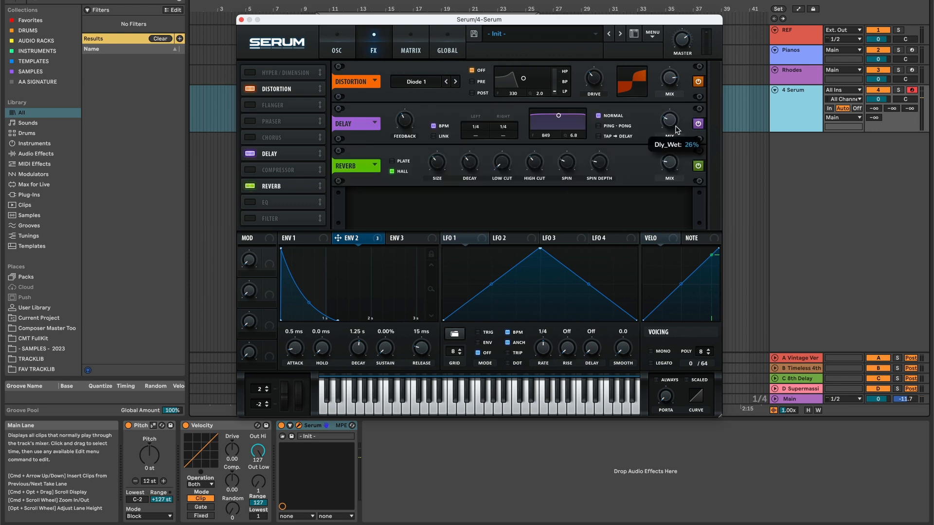
left_click_drag(558, 115, 557, 126)
left_click_drag(524, 170, 531, 148)
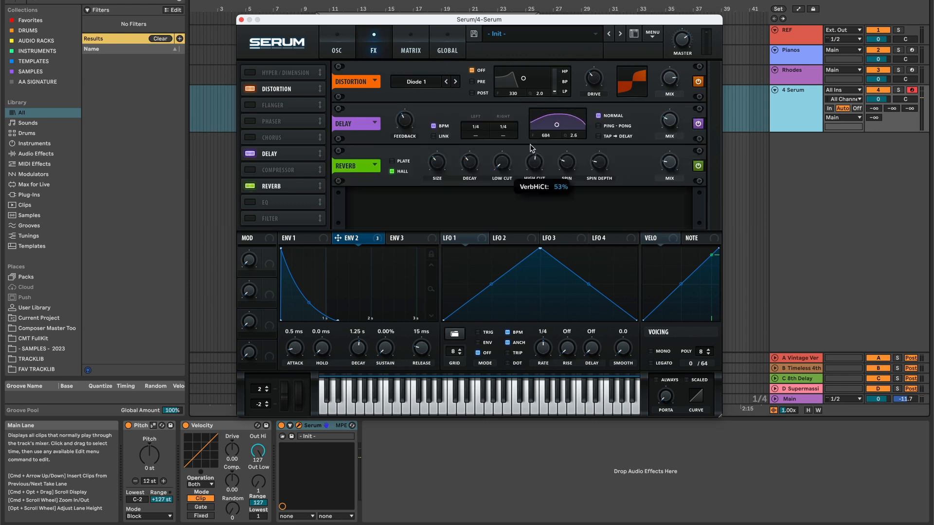
Raise oscillator B's wavetable position and modulate it with Env 2, and load the Analog_BD_Sin wavetable into oscillator A.
left_click(334, 44)
left_click_drag(485, 209, 493, 169)
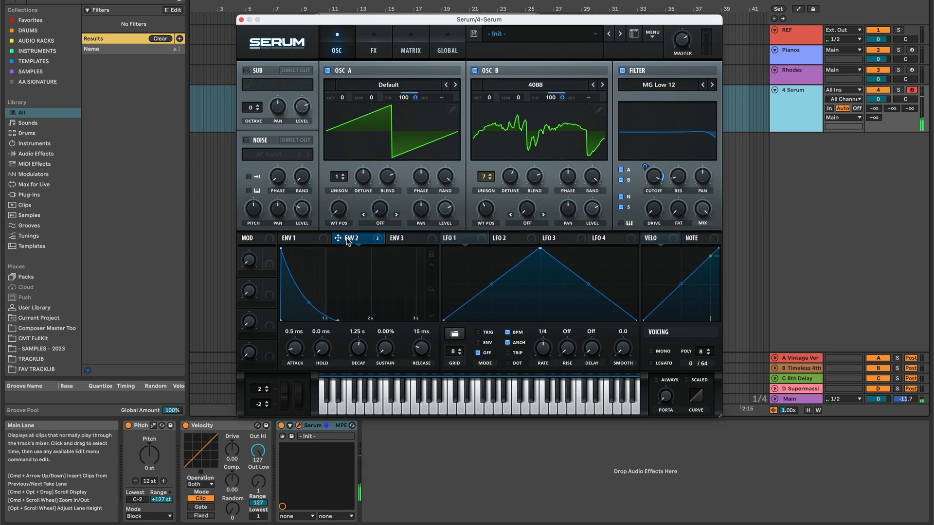
left_click_drag(347, 242, 487, 211)
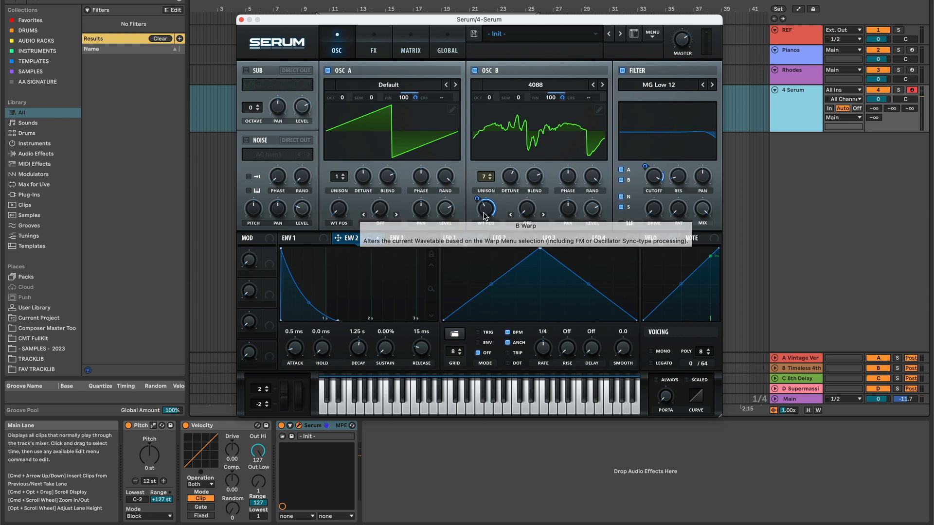
left_click_drag(476, 199, 474, 248)
left_click(455, 85)
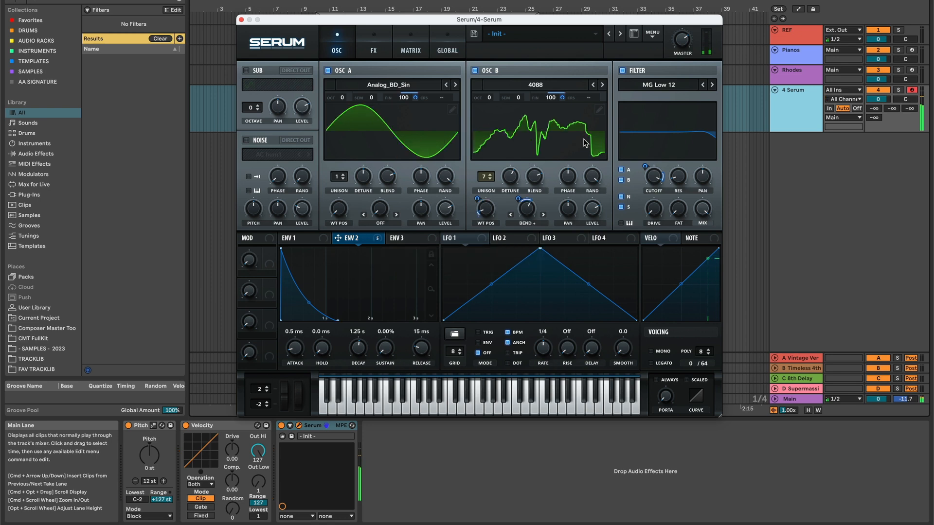
Save the preset as "Braam - Deep Distorted 11" in the ARN folder.
left_click(473, 34)
type("Bra")
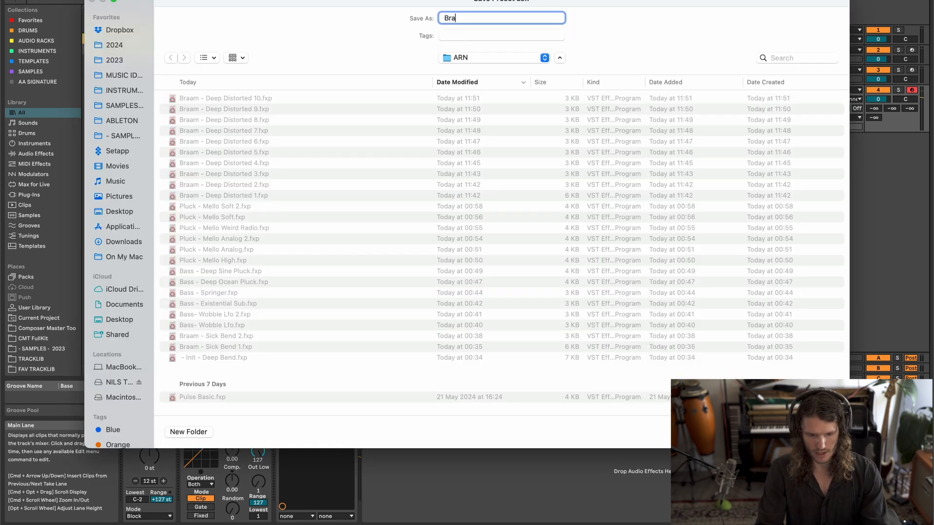
type("am - D")
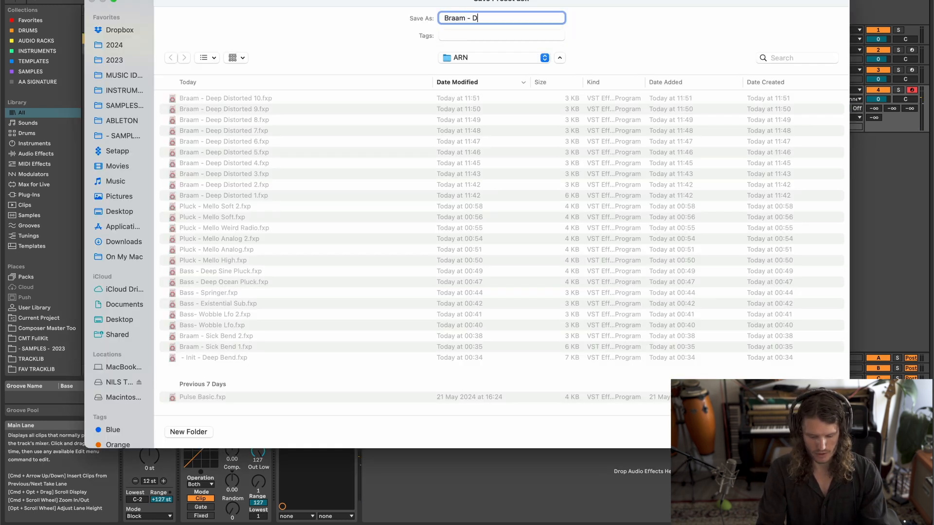
type("eep Distorted")
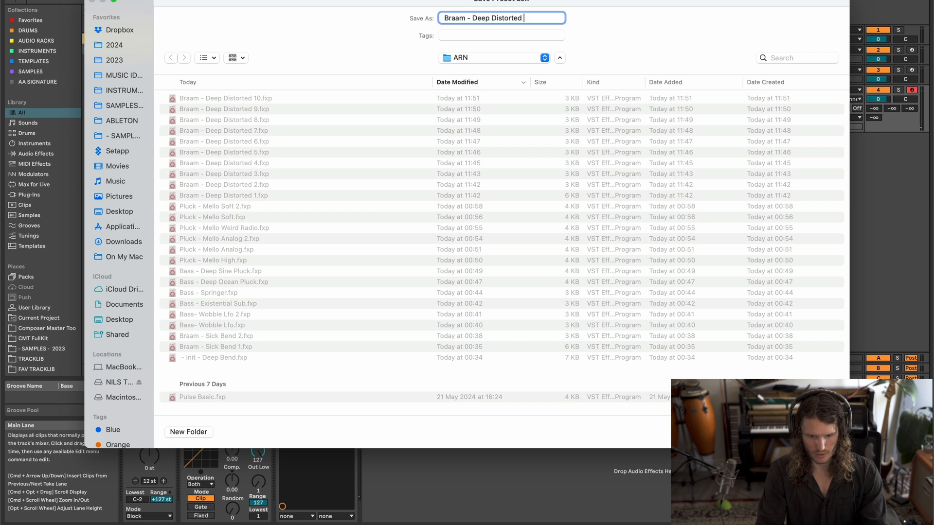
type(" 11")
key("Return")
Switch oscillator A's wavetable to BS2 - Subby Saw and assign Env 2 to its wavetable position.
left_click(456, 85)
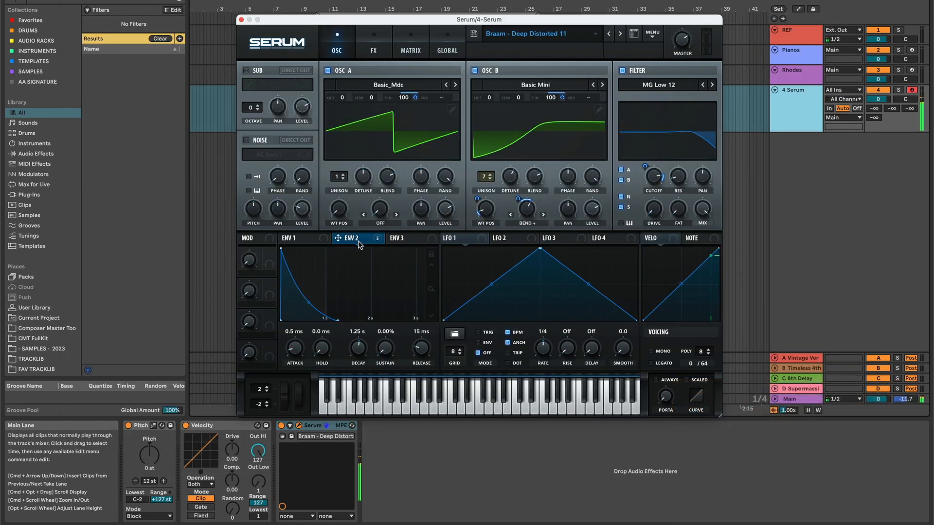
left_click_drag(359, 243, 342, 212)
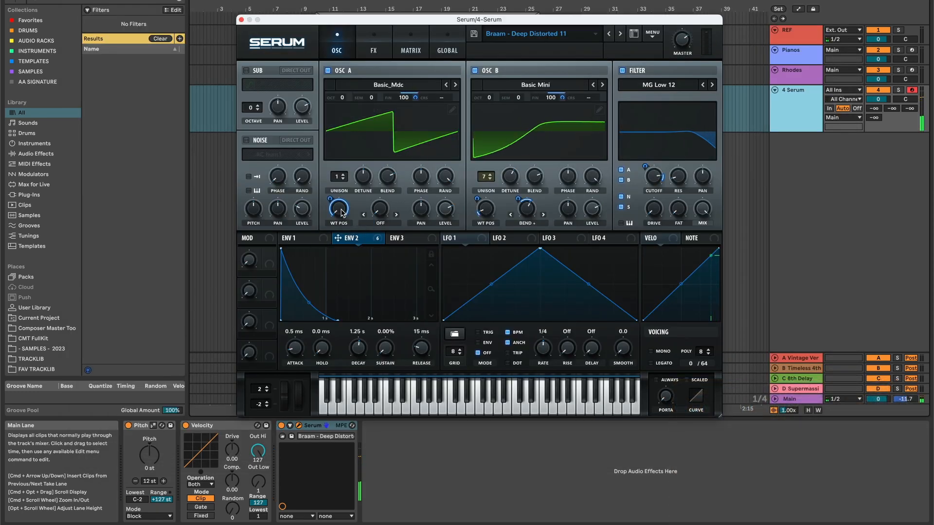
left_click(456, 85)
left_click(455, 85)
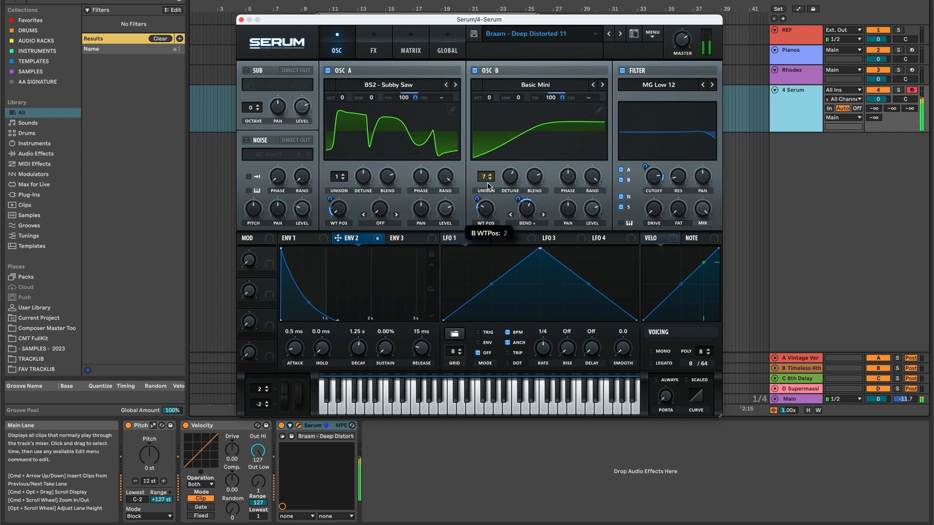
Change oscillator A's wavetable to DS Saw and Tri and oscillator B's to MB Saw.
left_click(603, 85)
left_click(456, 85)
left_click(456, 85)
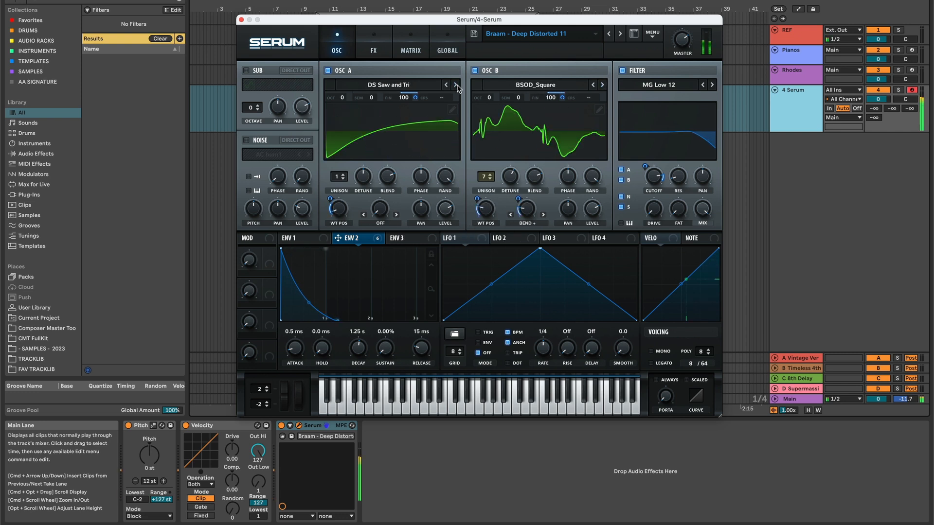
left_click(447, 86)
left_click(456, 85)
left_click(601, 86)
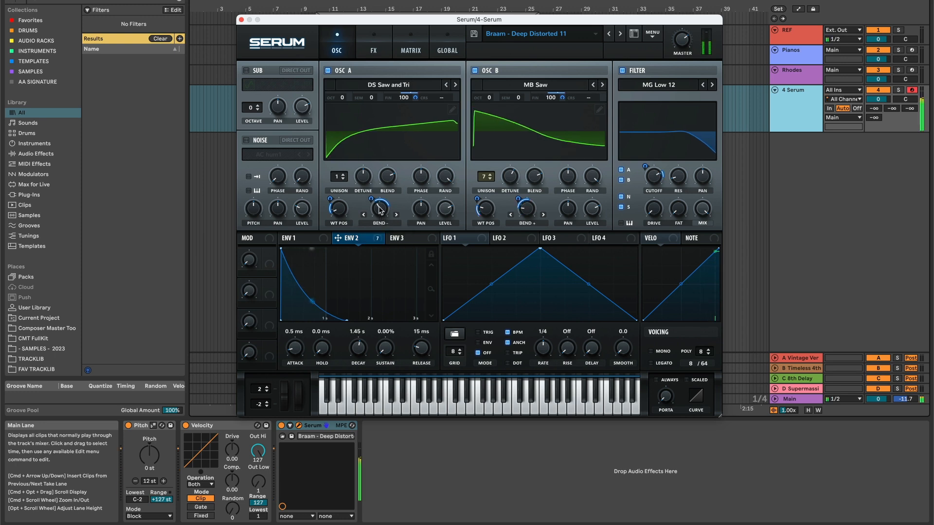
Fine-tune oscillator A's Bend - warp amount and assign Env 2 to the distortion's drive.
left_click_drag(379, 207, 382, 203)
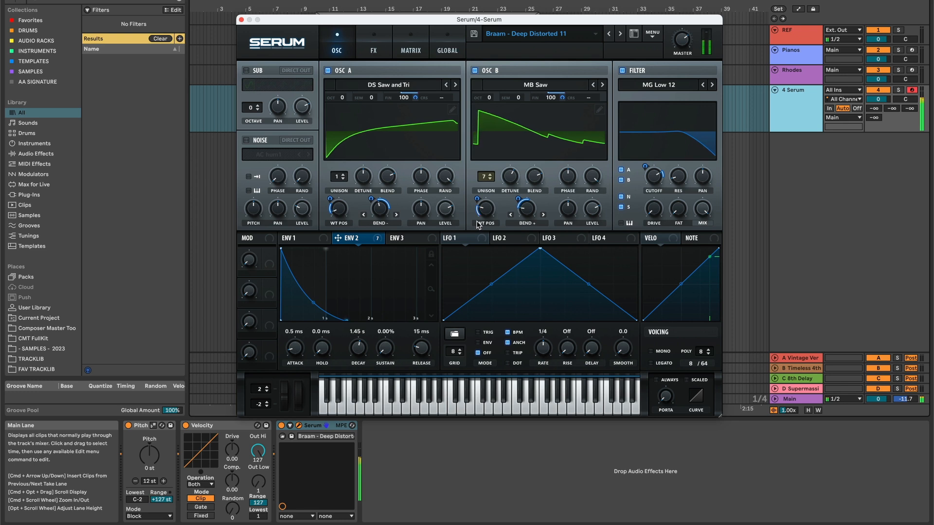
left_click(374, 50)
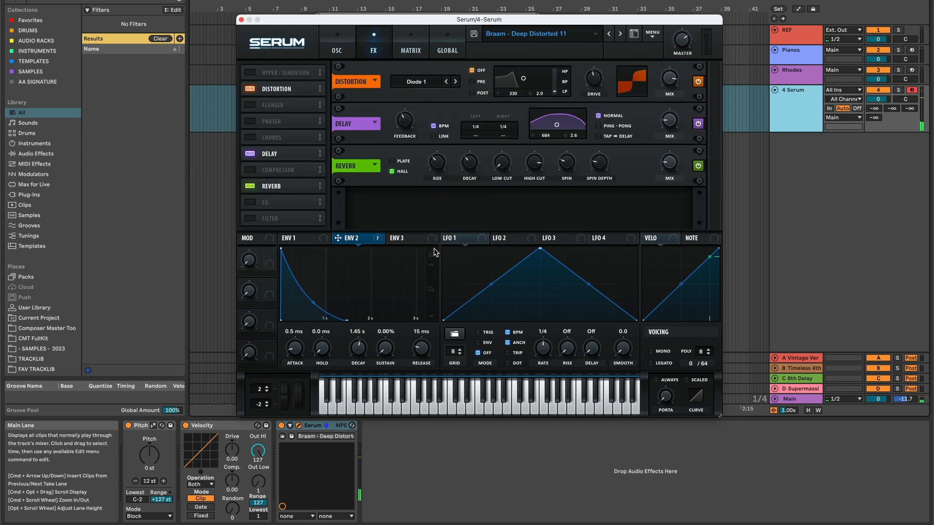
left_click_drag(356, 243, 585, 108)
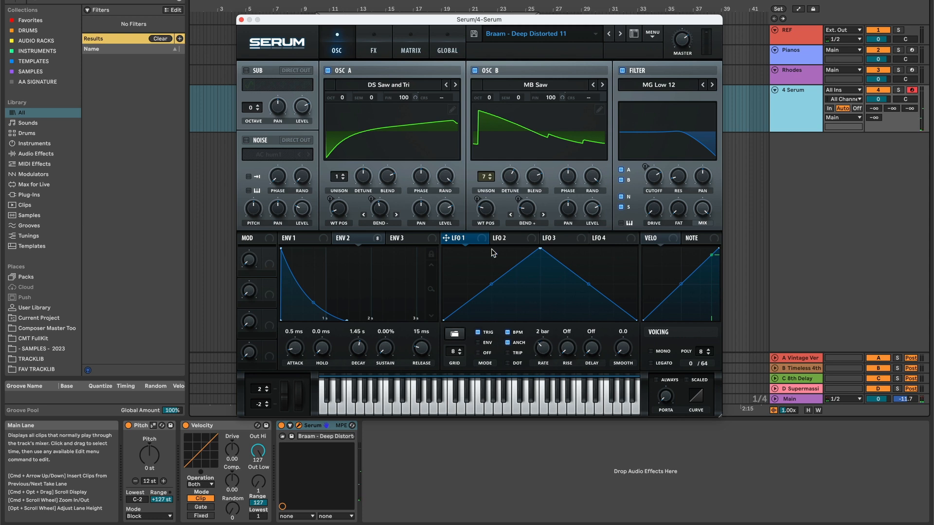
Assign LFO 1 to oscillator B's warp amount and wavetable position, and reduce the modulation depth on the wavetable position.
left_click_drag(482, 243, 529, 214)
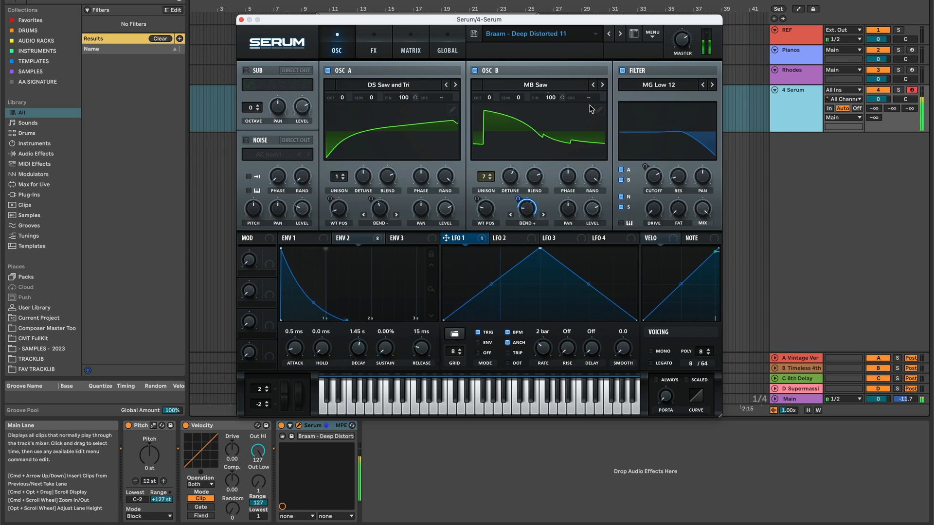
left_click_drag(446, 238, 487, 214)
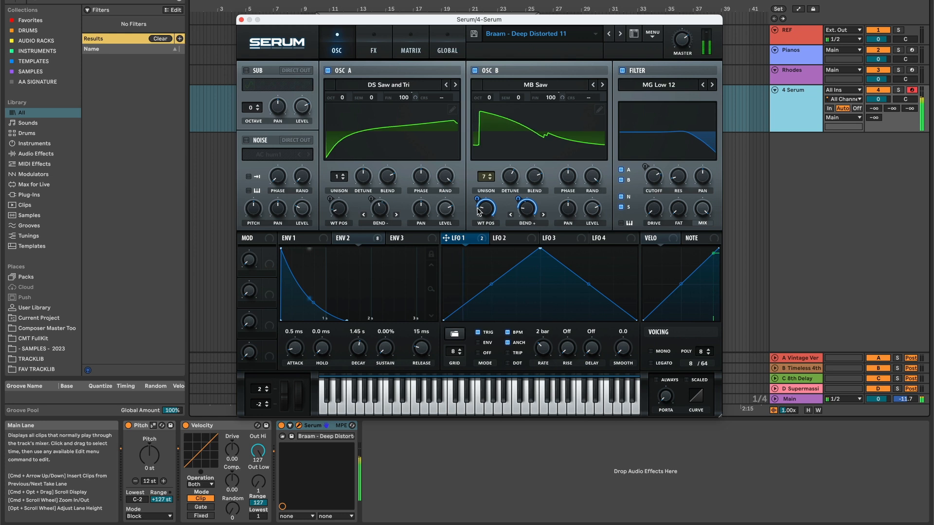
mouse_move(475, 217)
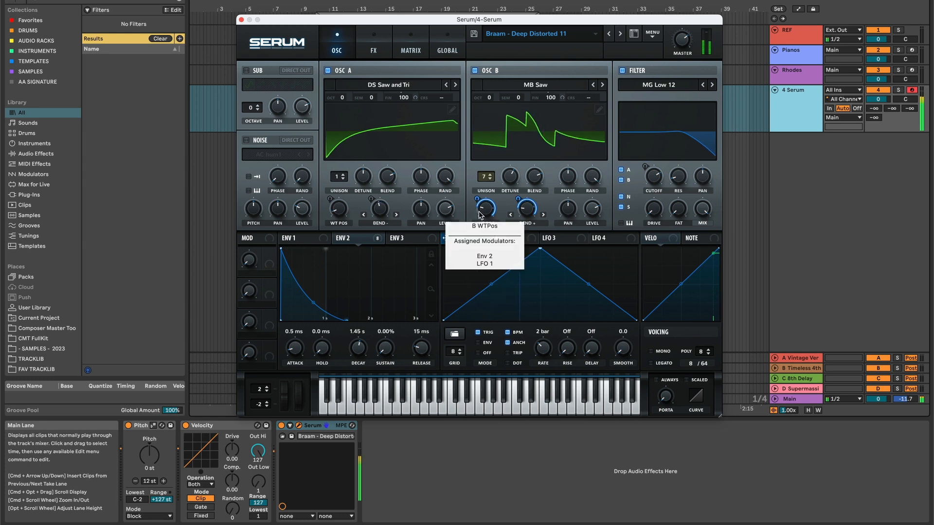
left_click_drag(477, 217, 476, 243)
Check the effects chain and change oscillator B's warp mode to FM (From A).
left_click(374, 47)
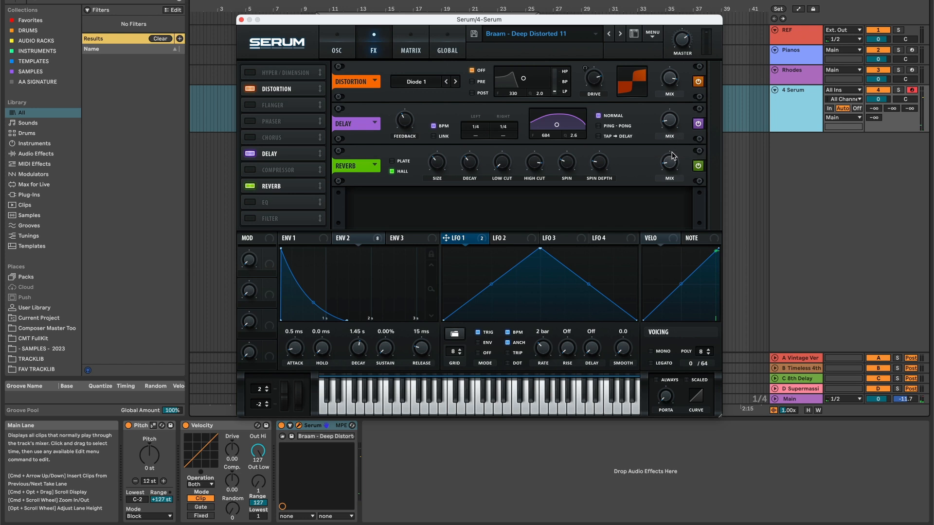
left_click(340, 42)
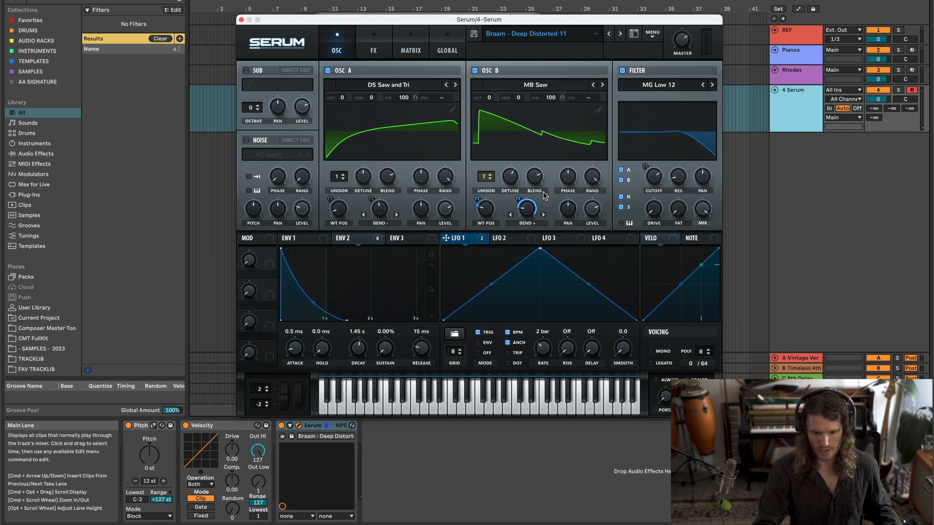
left_click(533, 223)
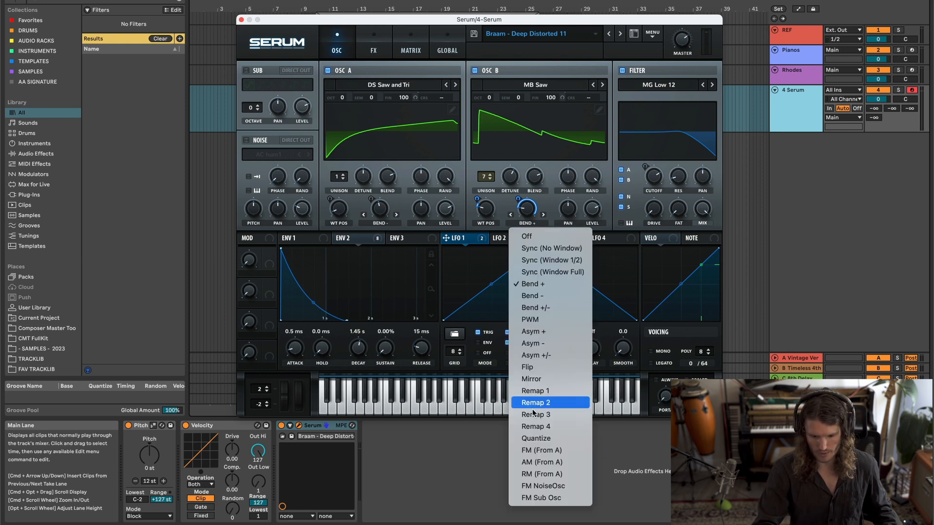
left_click(542, 453)
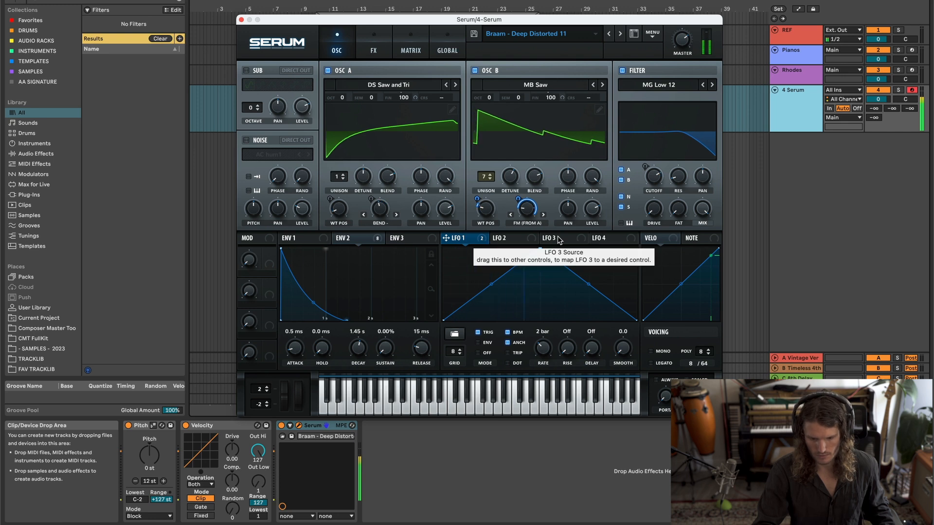
Remove all modulators from the fine tuning of oscillators A and B.
right_click(404, 97)
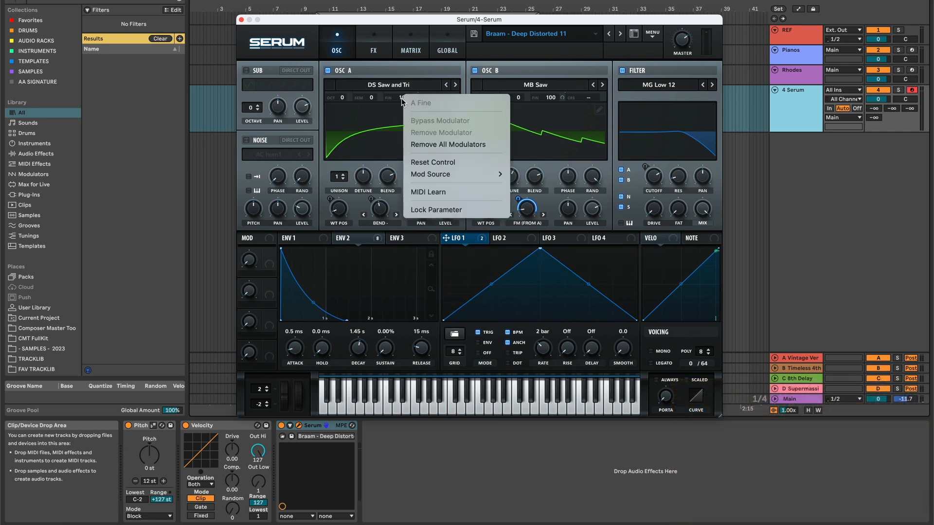
left_click(425, 145)
right_click(551, 97)
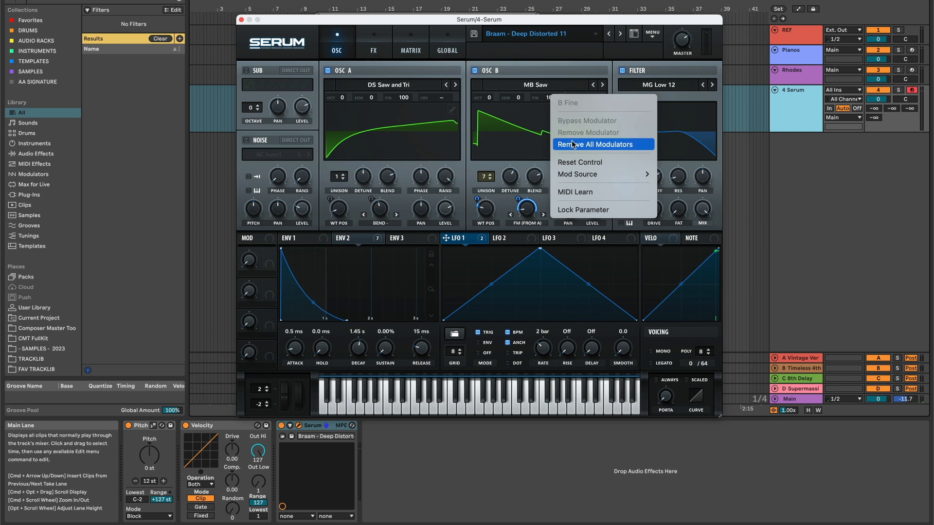
left_click(571, 142)
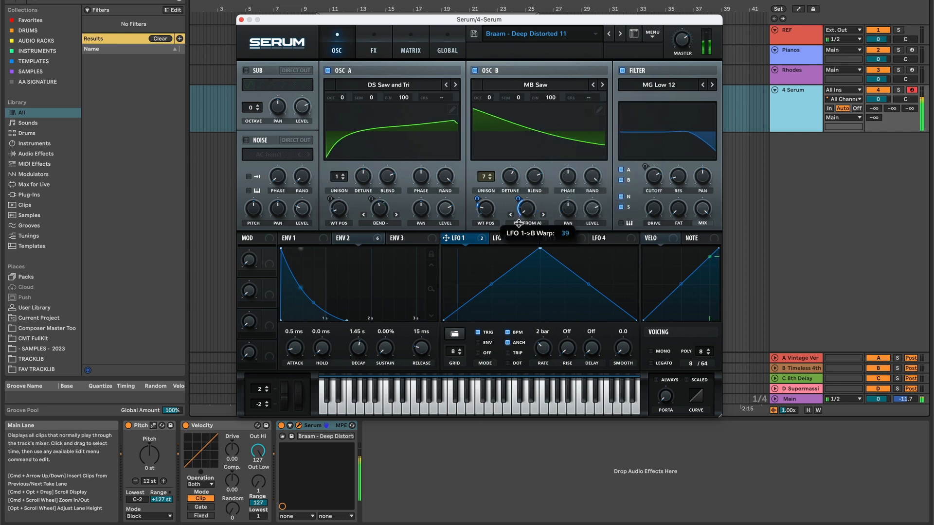
Change oscillator A's wavetable to BS2 - Acid.
left_click(455, 86)
left_click(451, 86)
left_click(451, 85)
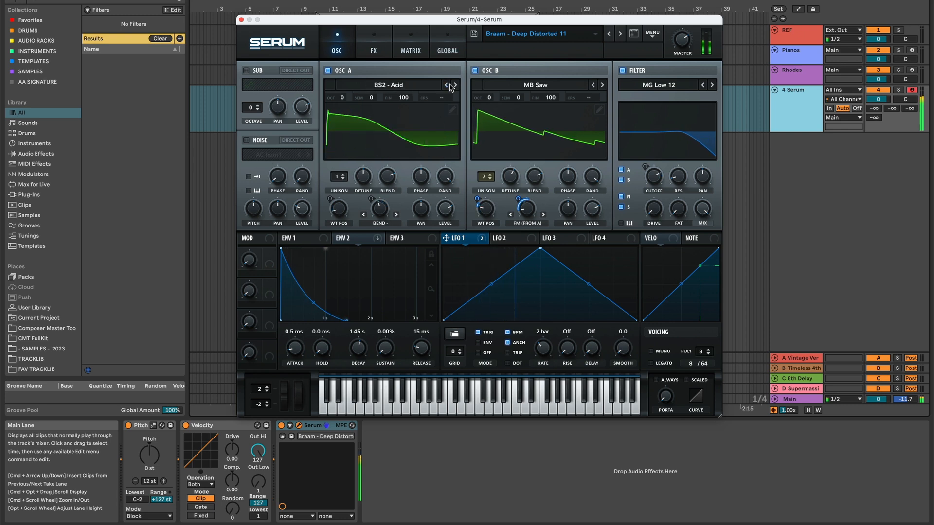
Enable the sub oscillator and save the preset as Braam - Deep Distorted 13.
left_click(246, 71)
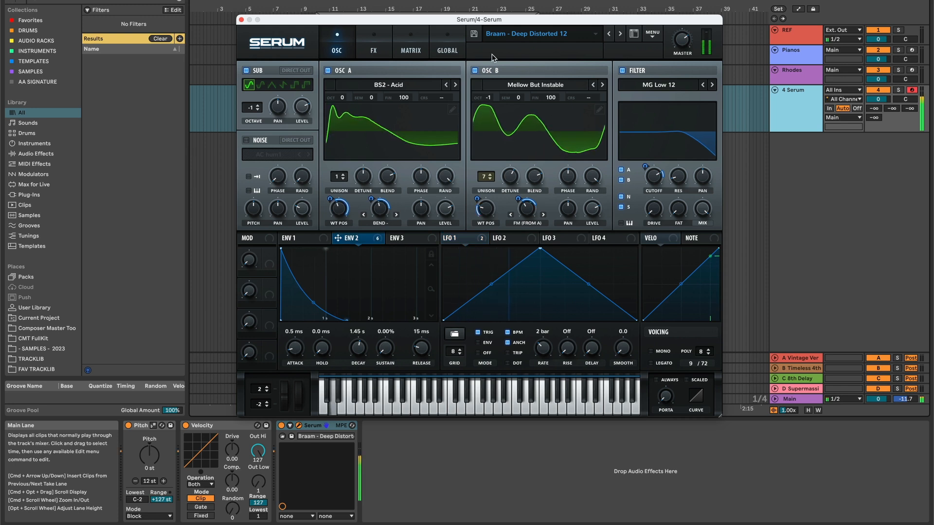
left_click(473, 34)
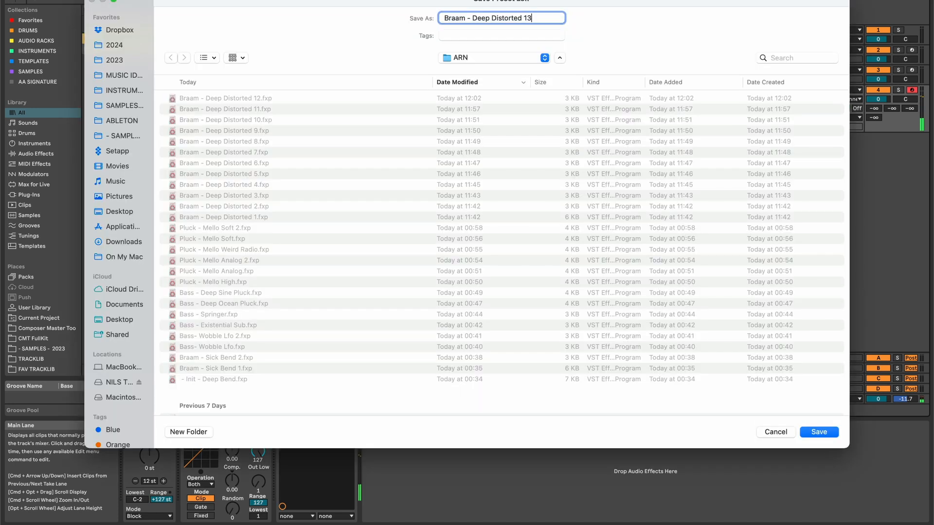
key("Return")
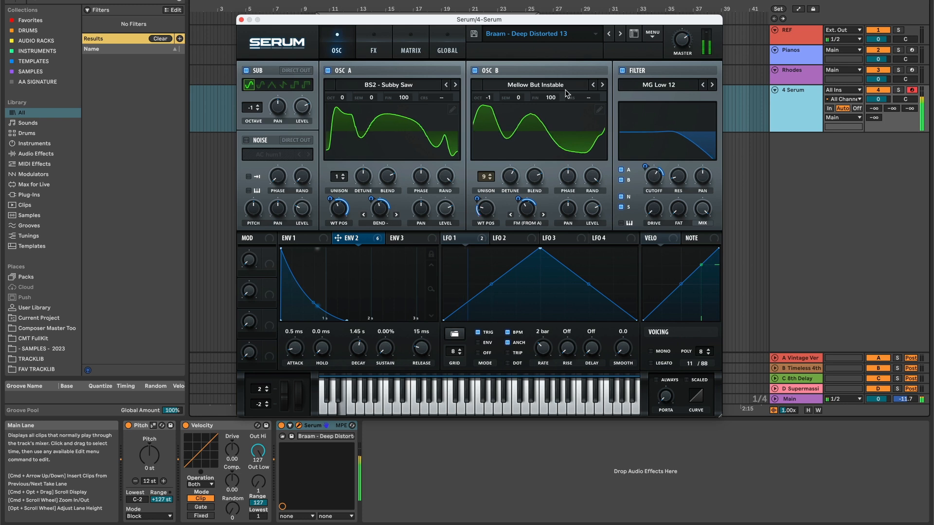
Set oscillator B's octave to 0 and save the preset as Braam - Deep Distorted 15.
mouse_move(644, 166)
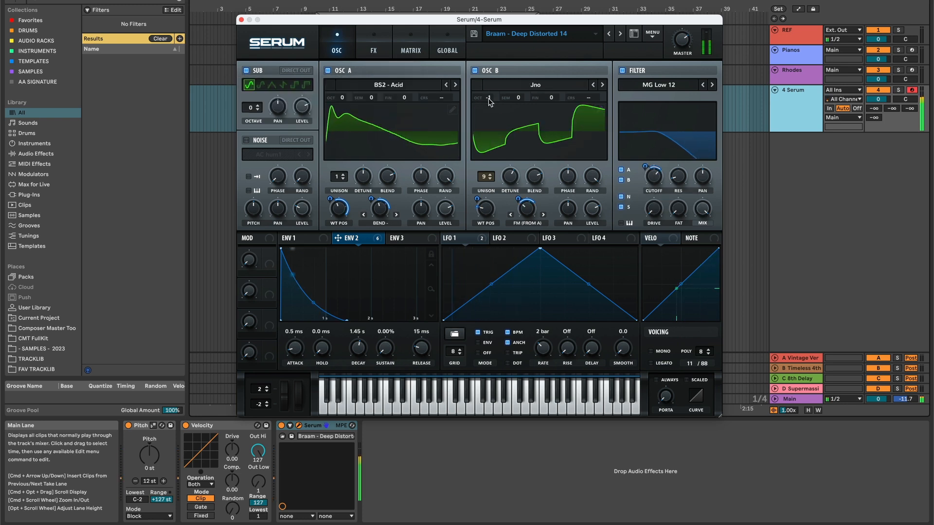
left_click_drag(489, 98, 490, 90)
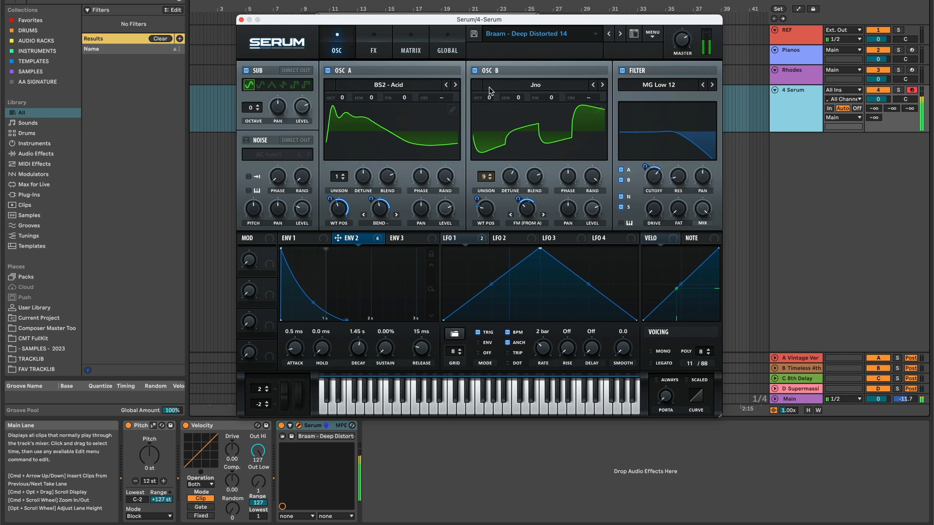
left_click(473, 34)
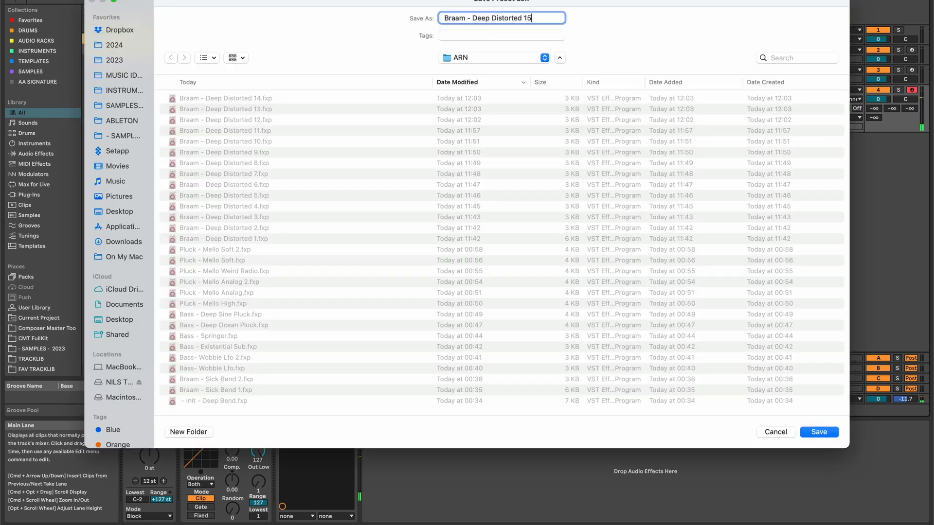
key("Return")
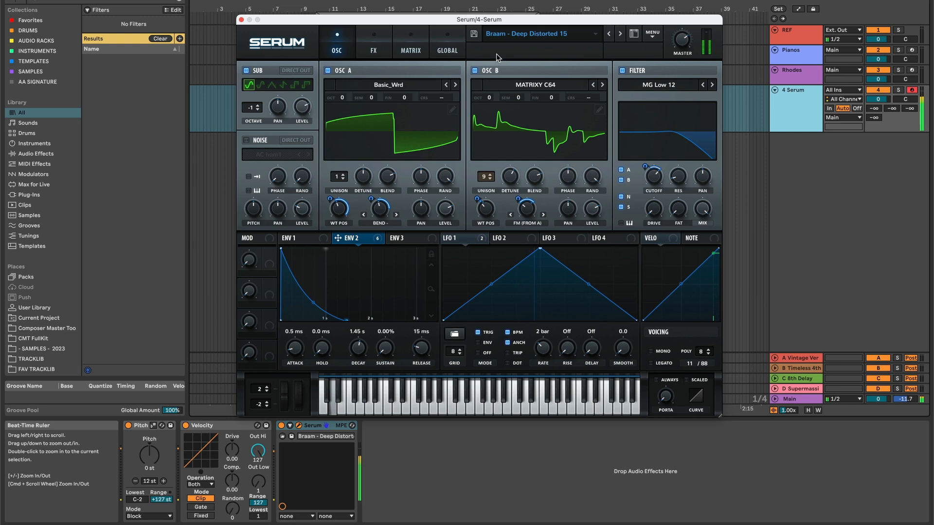
Save the preset as Braam - Deep Distorted 16 and raise oscillator B's fine tuning with Env 2 assigned to it.
left_click(474, 33)
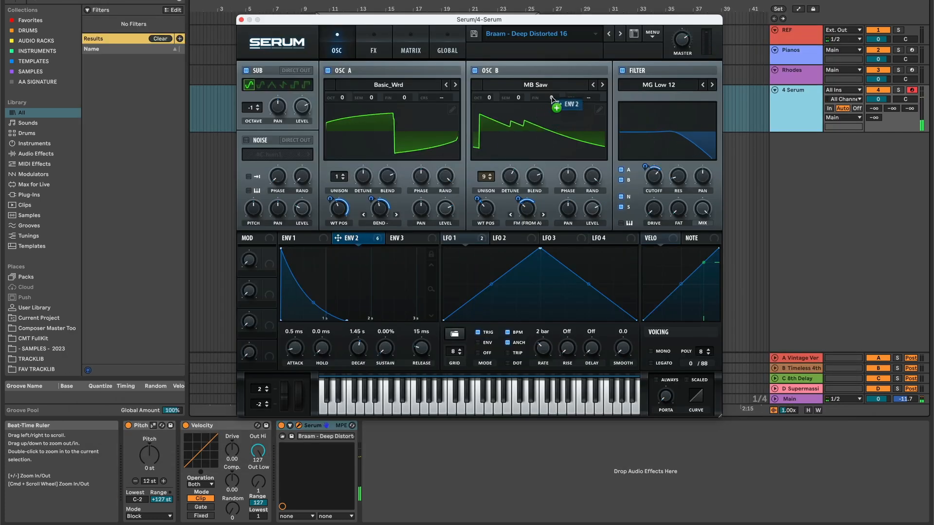
left_click_drag(552, 99, 563, 37)
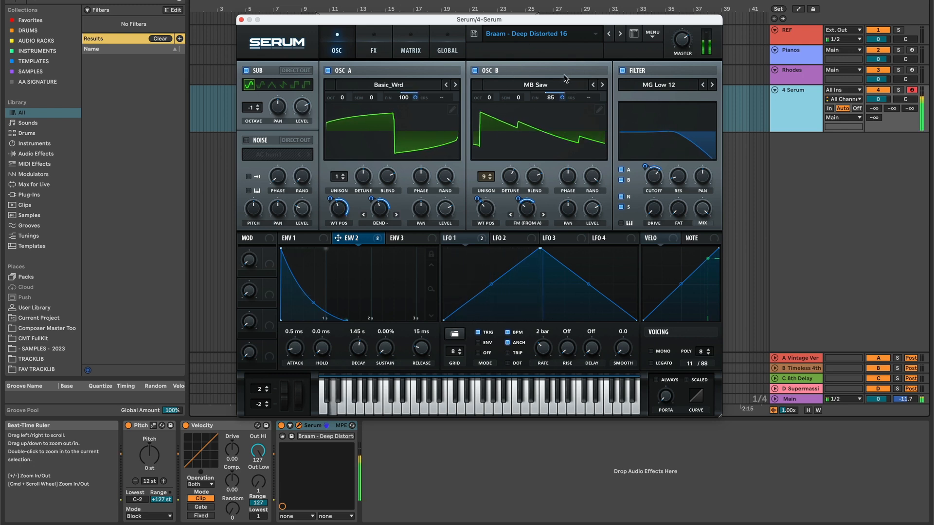
Assign Macro 1 to the filter cutoff and turn Macro 1 up.
left_click_drag(269, 262, 657, 178)
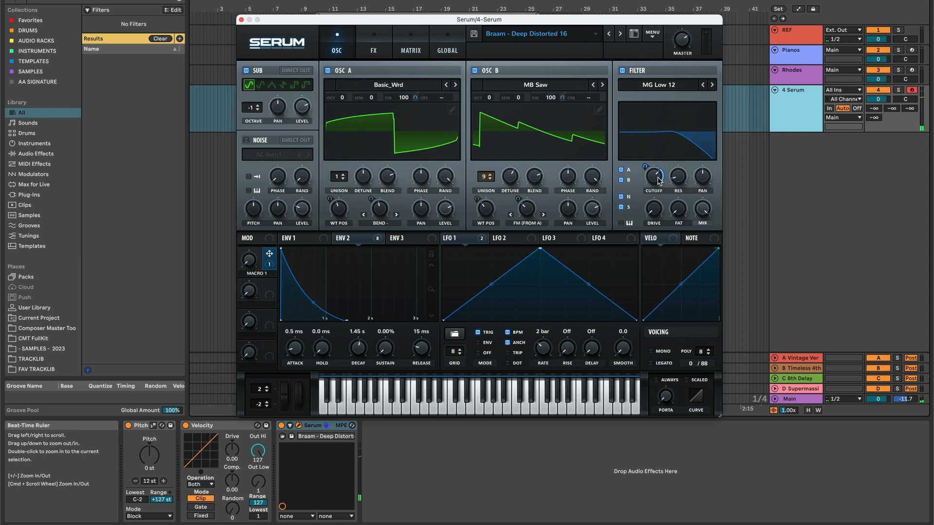
mouse_move(252, 262)
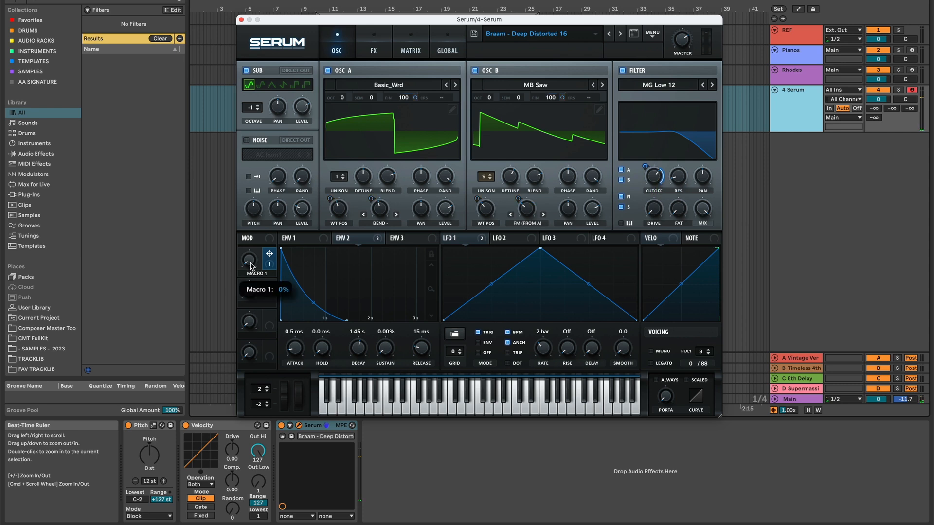
left_click_drag(251, 267, 262, 150)
Save the preset as Braam - Deep Distorted 17.
left_click(474, 34)
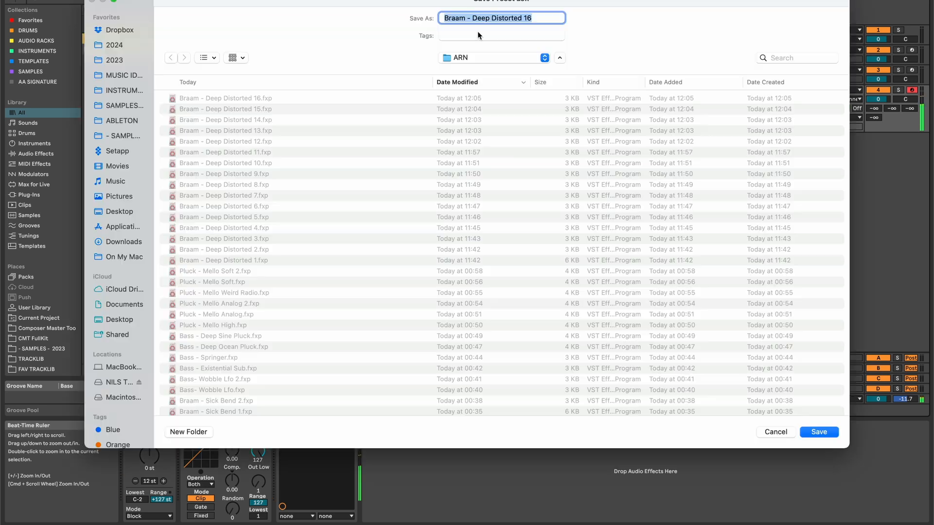
key("Right")
key("Return")
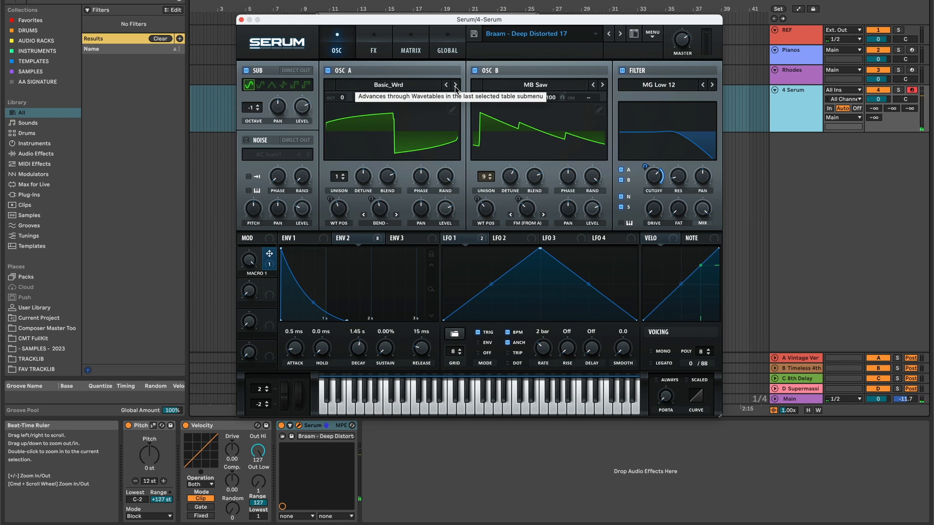
Change oscillator A's wavetable to Basic_McB and oscillator B's to Jno.
left_click(446, 85)
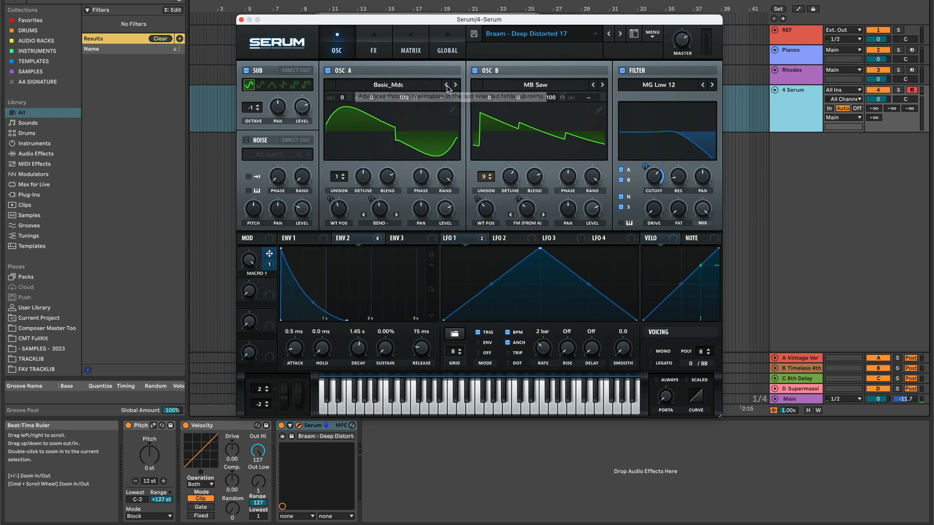
left_click(446, 85)
left_click(446, 85)
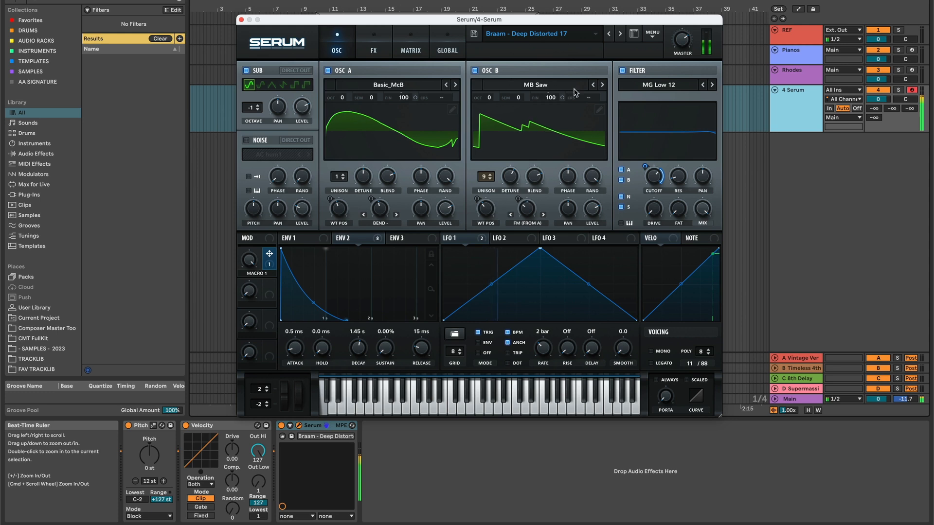
left_click(593, 85)
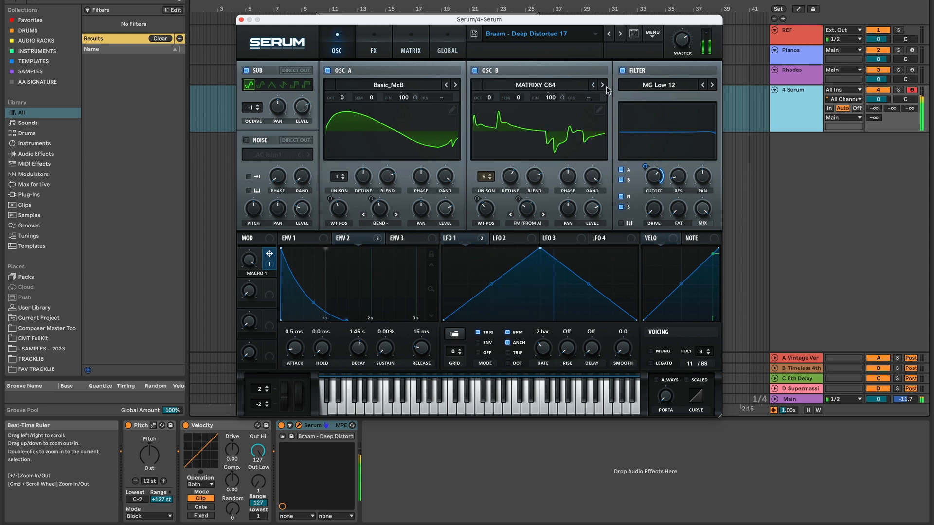
left_click(602, 85)
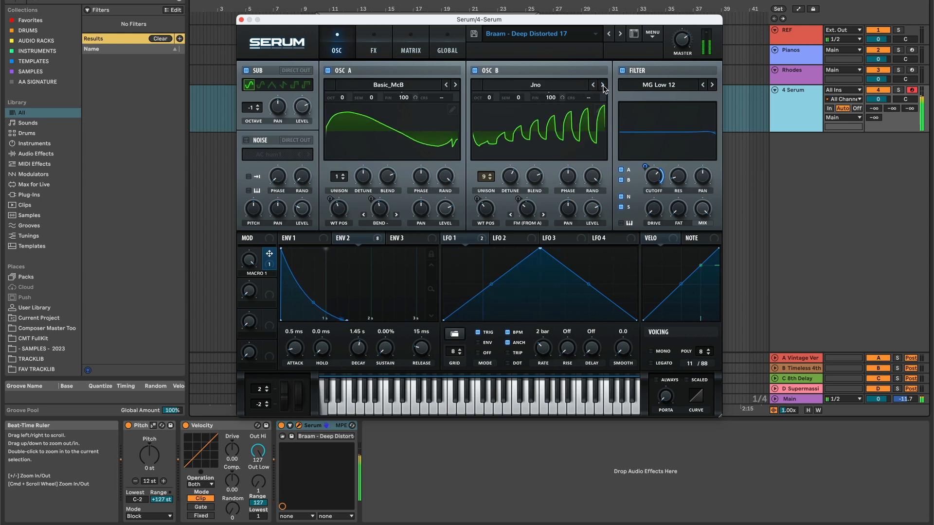